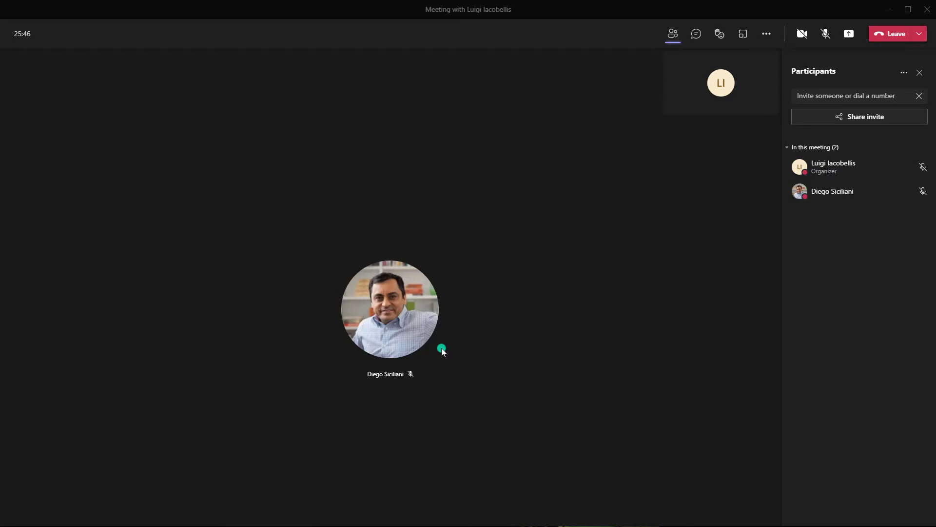
- Present the Team Report deck in the meeting via PowerPoint Live
left_click(850, 34)
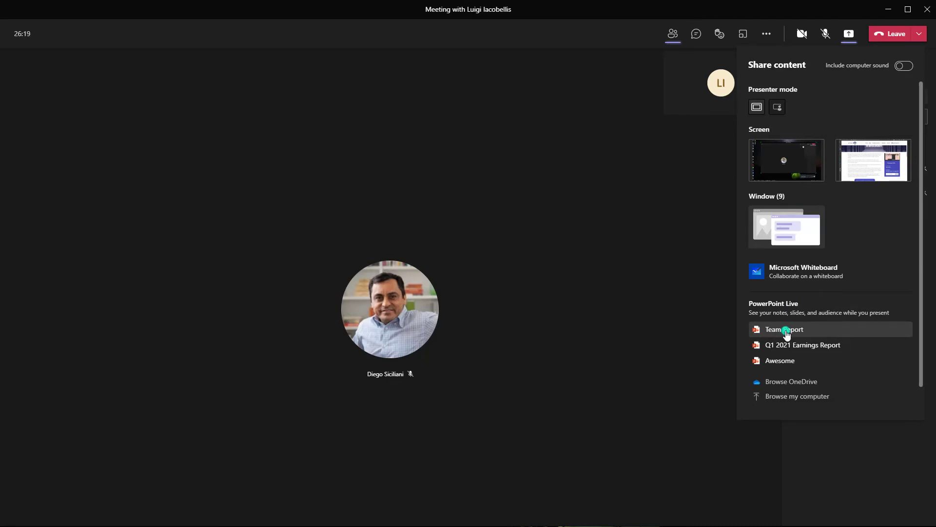
left_click(786, 332)
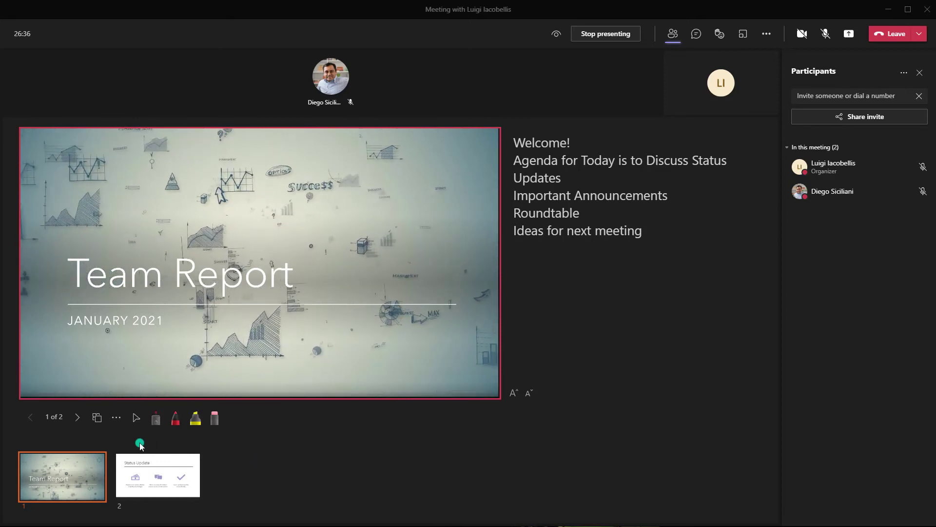
- Translate the presented slides into Français from the More actions menu
left_click(118, 420)
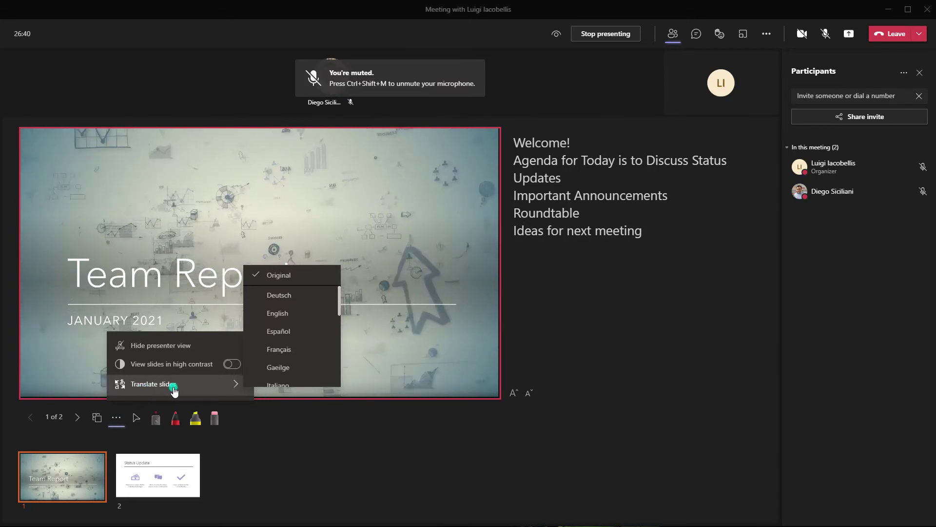
mouse_move(154, 384)
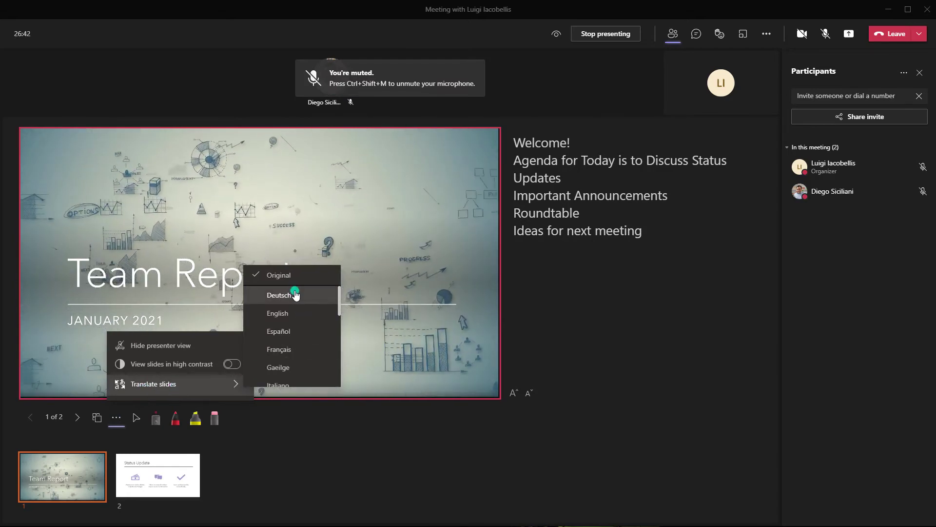
scroll(298, 314, "down", 2)
scroll(298, 316, "down", 2)
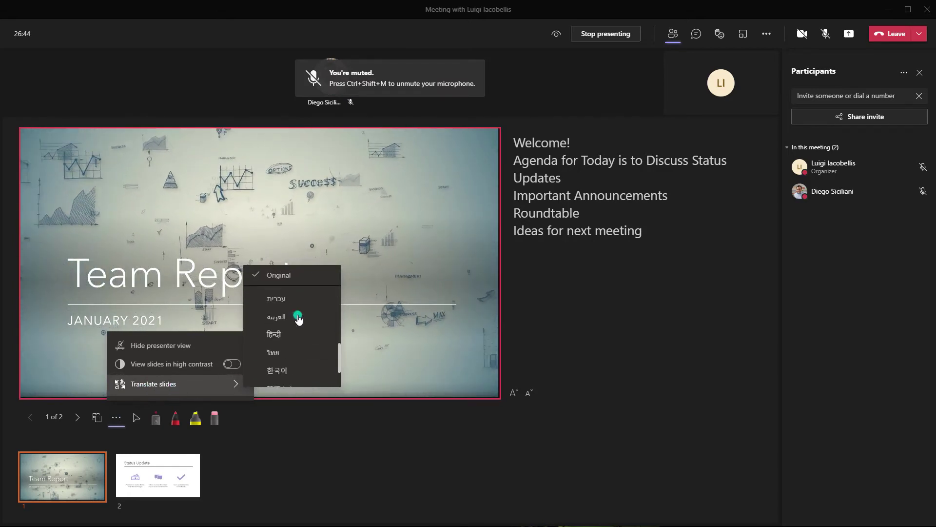
scroll(298, 320, "down", 1)
scroll(298, 352, "up", 2)
scroll(299, 359, "up", 2)
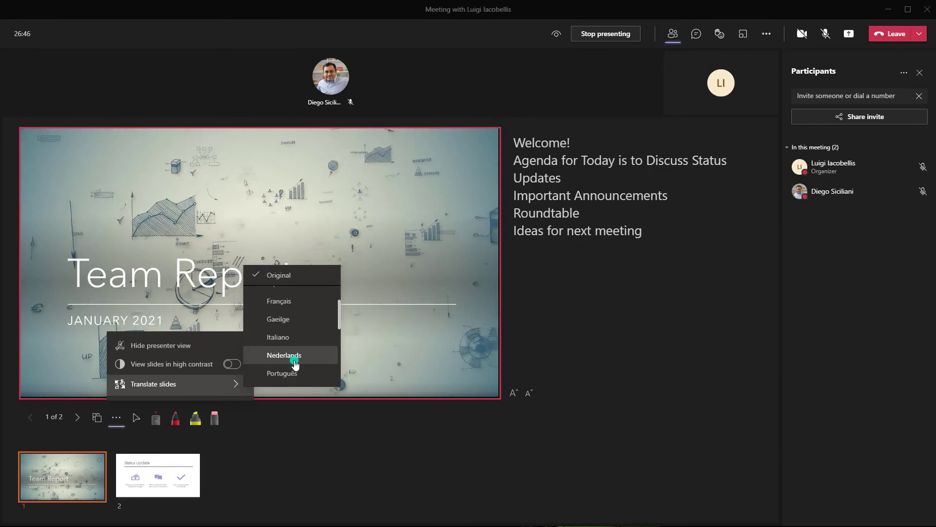
scroll(295, 361, "up", 2)
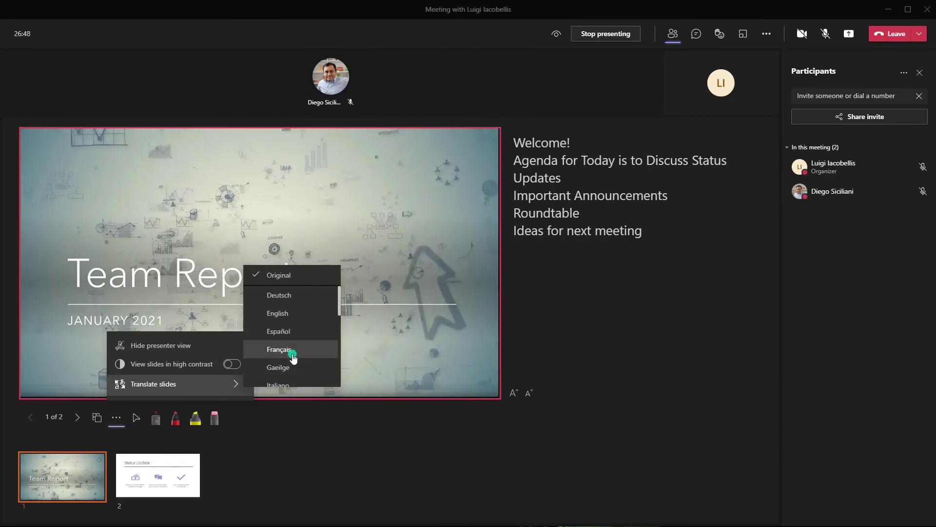
left_click(288, 353)
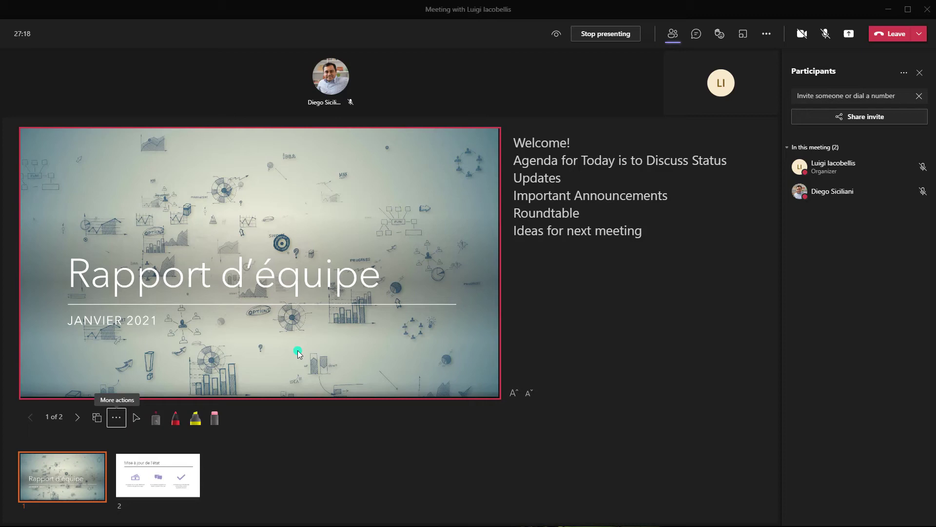
- Go to slide 2 (Status Update) and translate the slides back to English
left_click(135, 468)
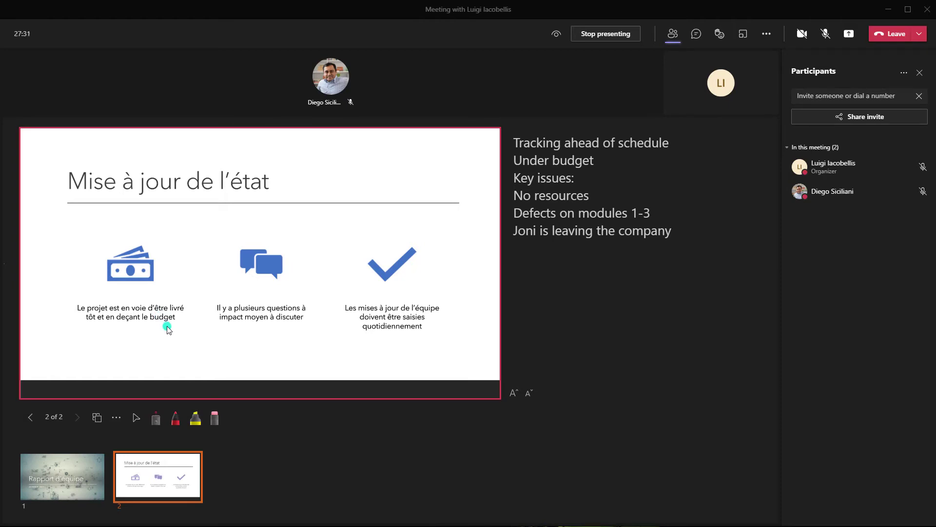
left_click(117, 419)
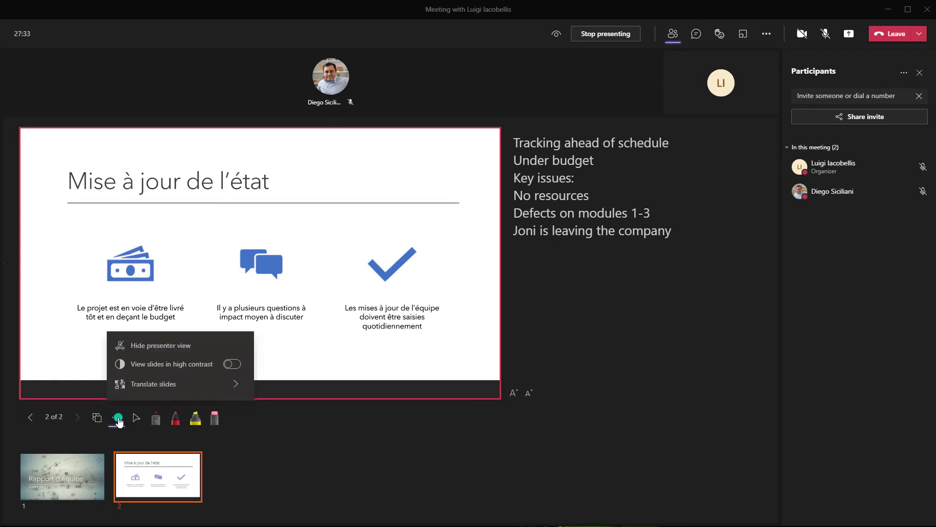
left_click(149, 386)
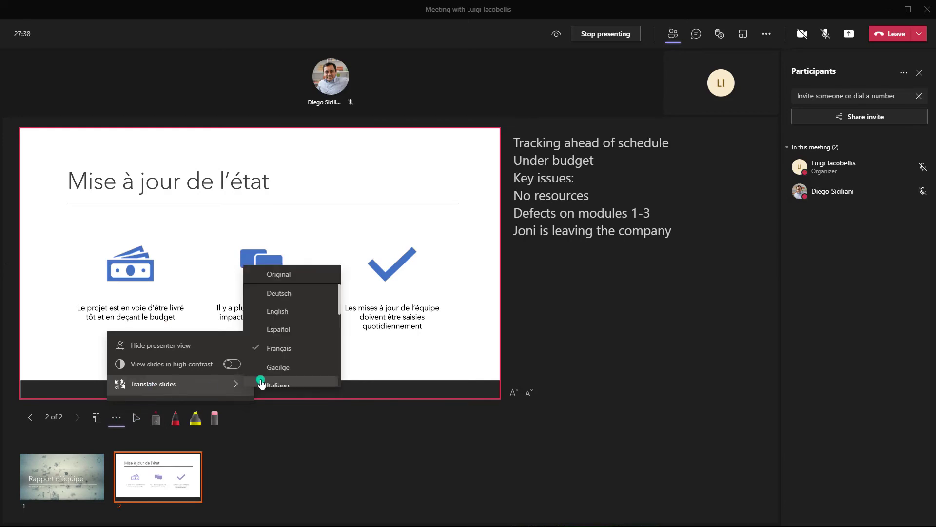
left_click(284, 311)
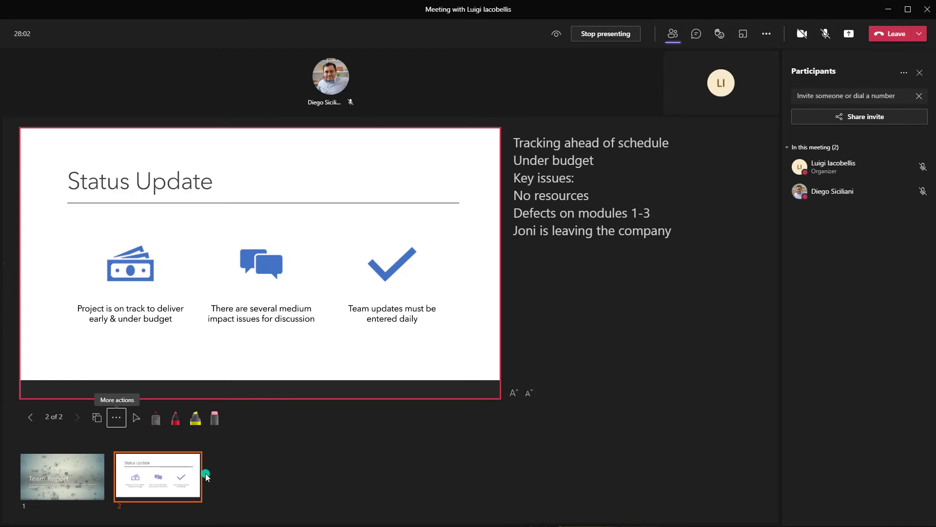
- Translate the slides into Italiano for the presenter's own view
left_click(118, 419)
mouse_move(154, 383)
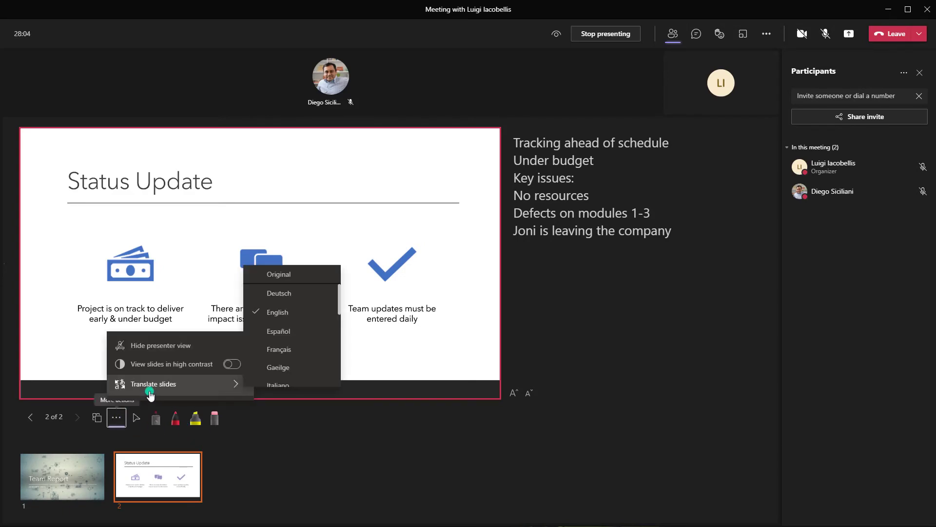
left_click(278, 386)
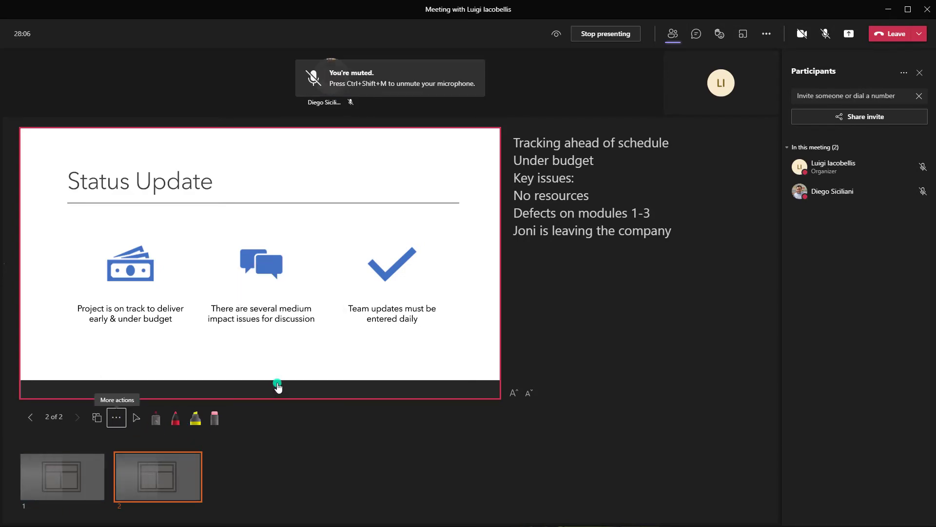